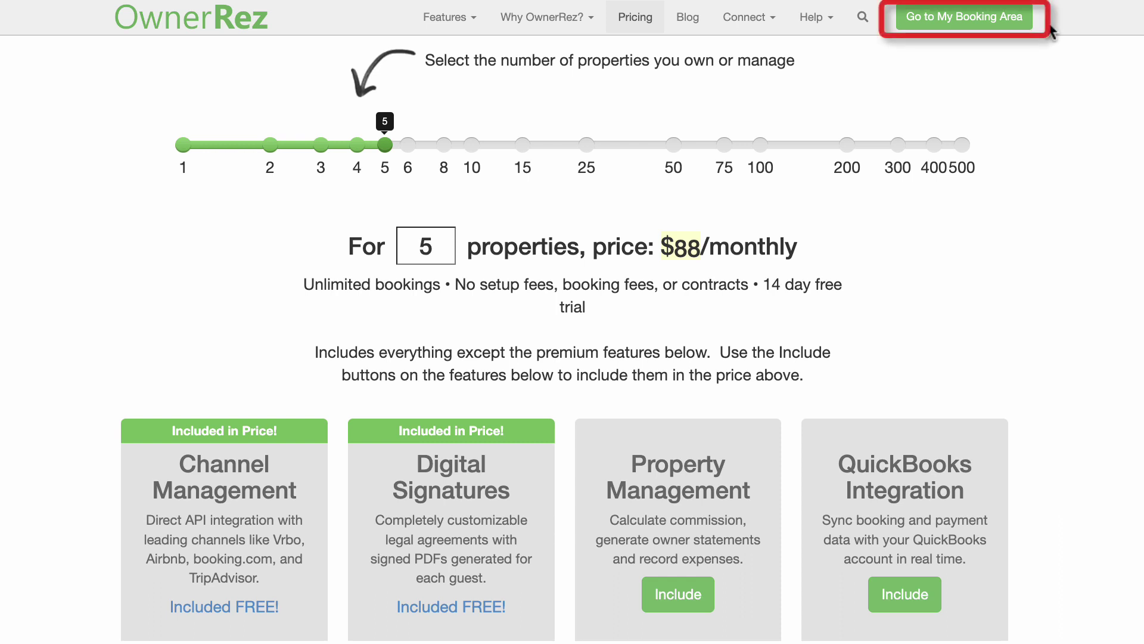
Turn on the WordPress Plugin premium feature in Billing, confirm, and open the WordPress Plugin settings.
{"action": "left_click", "coordinate": [1028, 31]}
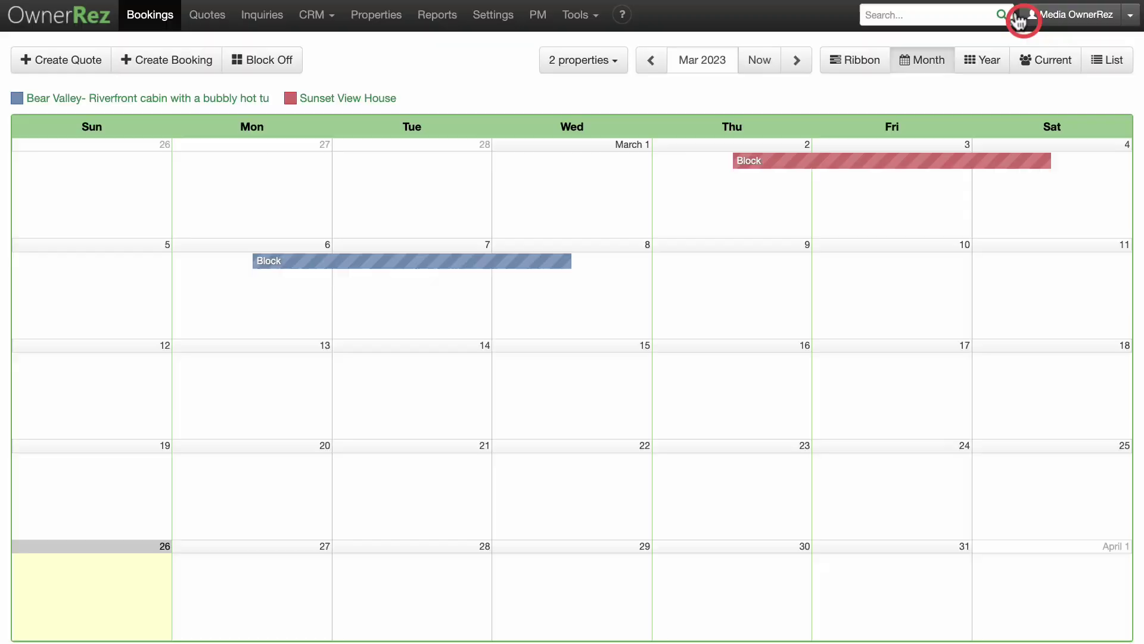
{"action": "left_click", "coordinate": [1132, 16]}
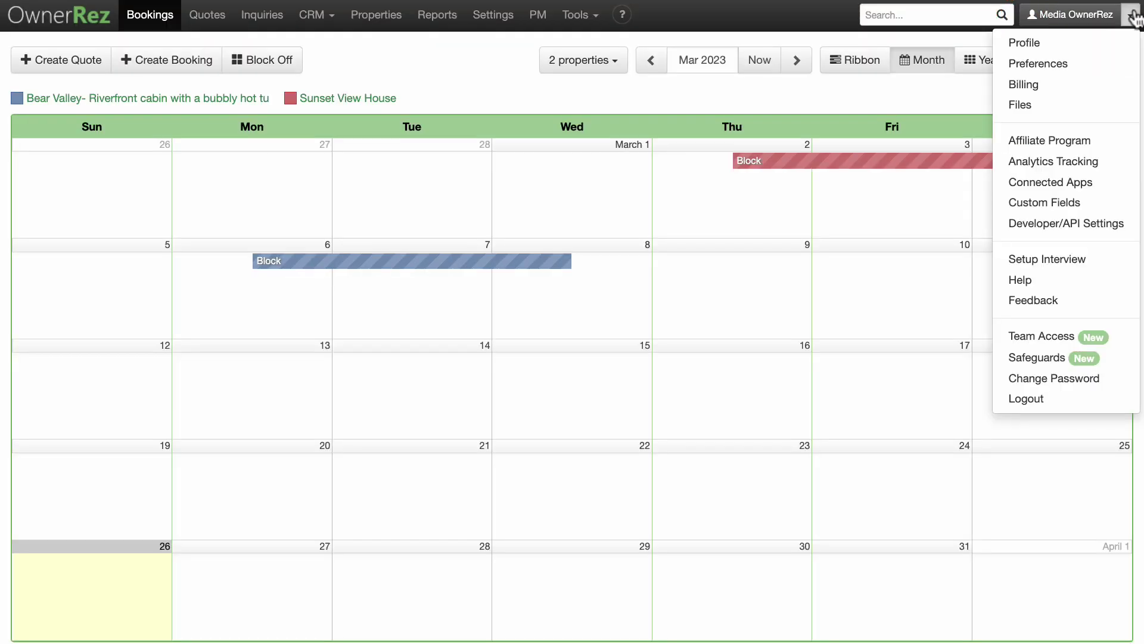
{"action": "left_click", "coordinate": [1086, 85]}
{"action": "left_click", "coordinate": [552, 261]}
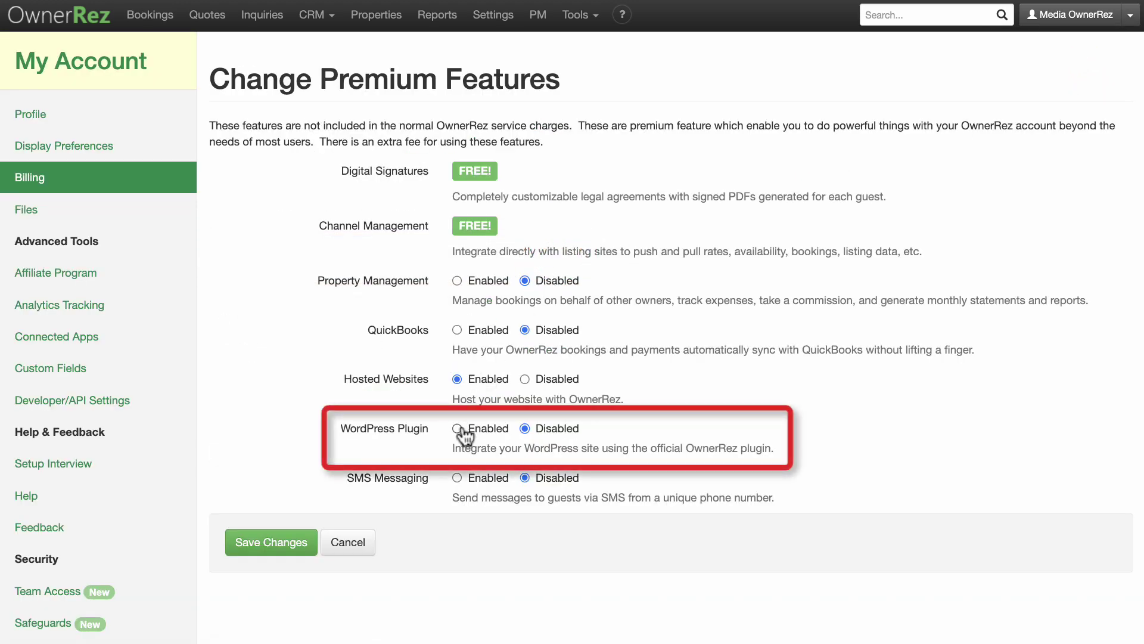
{"action": "left_click", "coordinate": [457, 428]}
{"action": "left_click", "coordinate": [307, 542]}
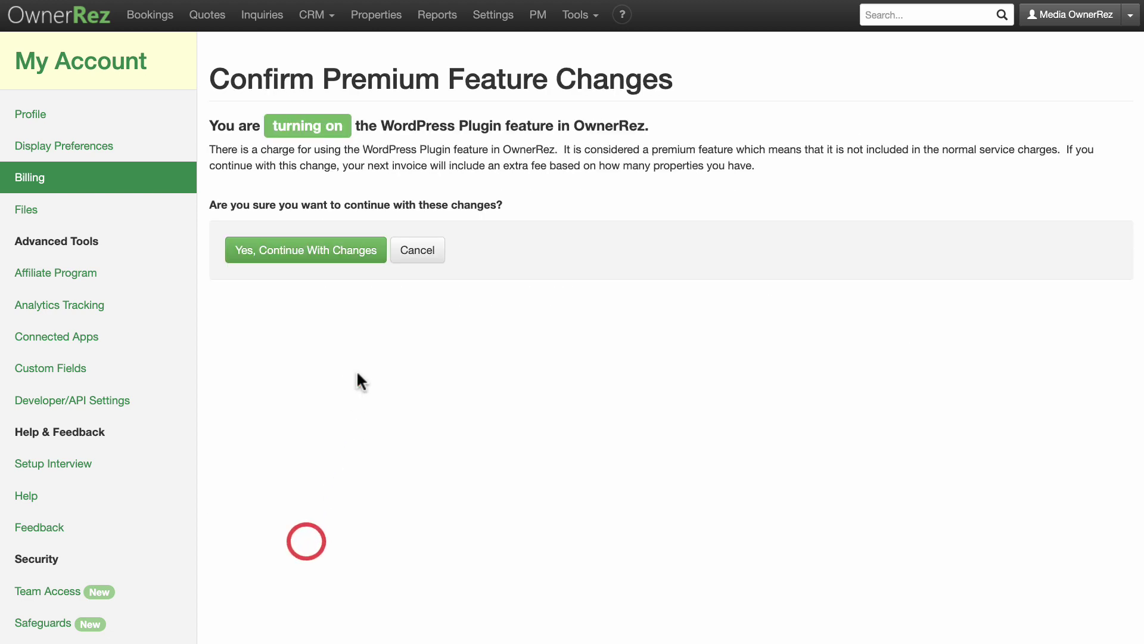
{"action": "left_click", "coordinate": [358, 261]}
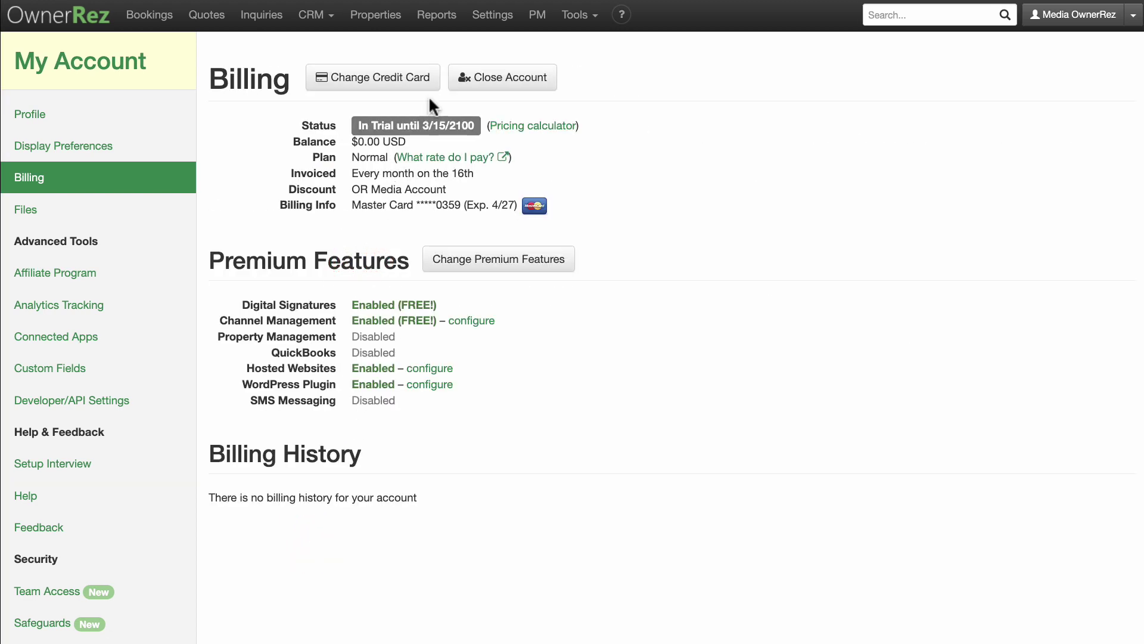
{"action": "left_click", "coordinate": [484, 16]}
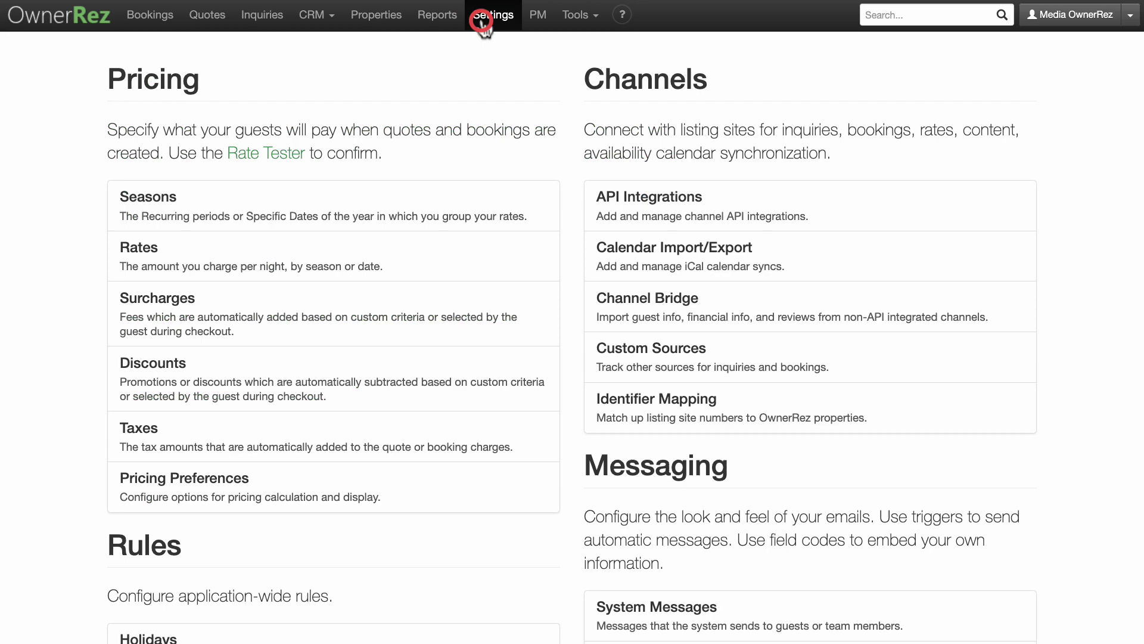
{"action": "scroll", "coordinate": [484, 27], "scroll_direction": "down", "scroll_amount": 3}
{"action": "scroll", "coordinate": [484, 28], "scroll_direction": "down", "scroll_amount": 3}
{"action": "scroll", "coordinate": [484, 28], "scroll_direction": "down", "scroll_amount": 3}
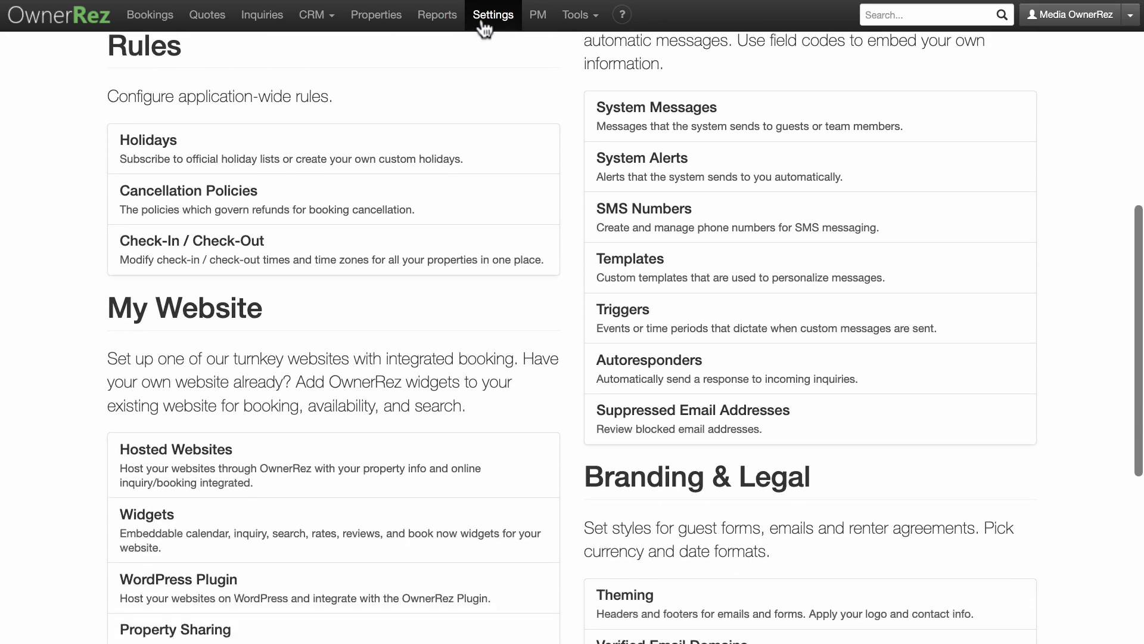
{"action": "scroll", "coordinate": [484, 28], "scroll_direction": "down", "scroll_amount": 2}
{"action": "left_click", "coordinate": [504, 483]}
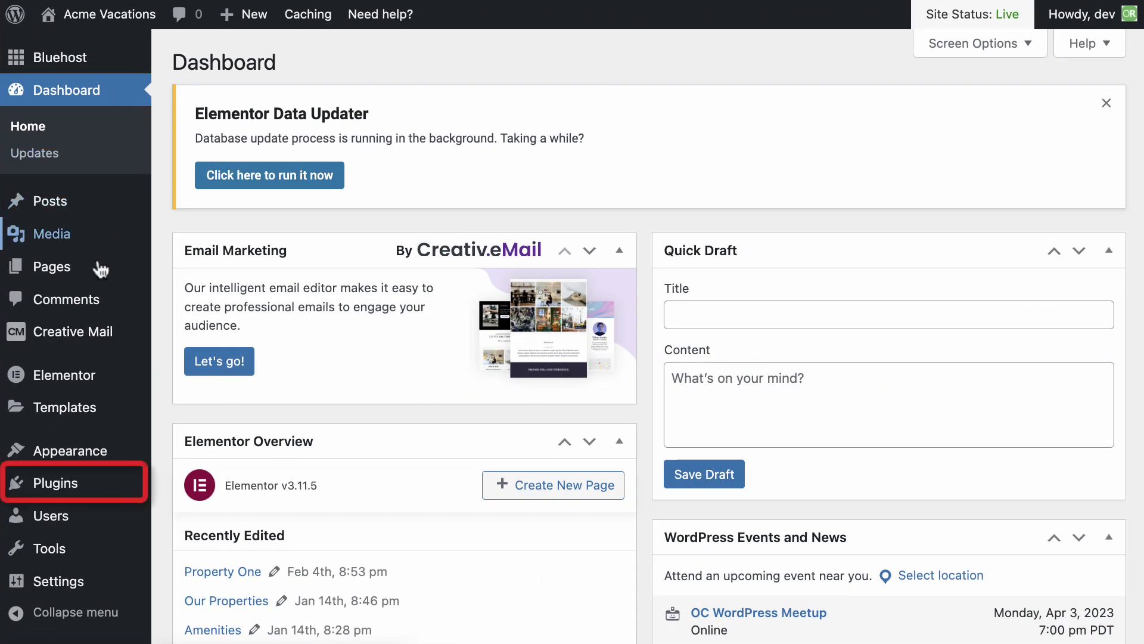
Find the 'ownerrez' plugin in the WordPress directory, then install and activate it.
{"action": "left_click", "coordinate": [81, 480]}
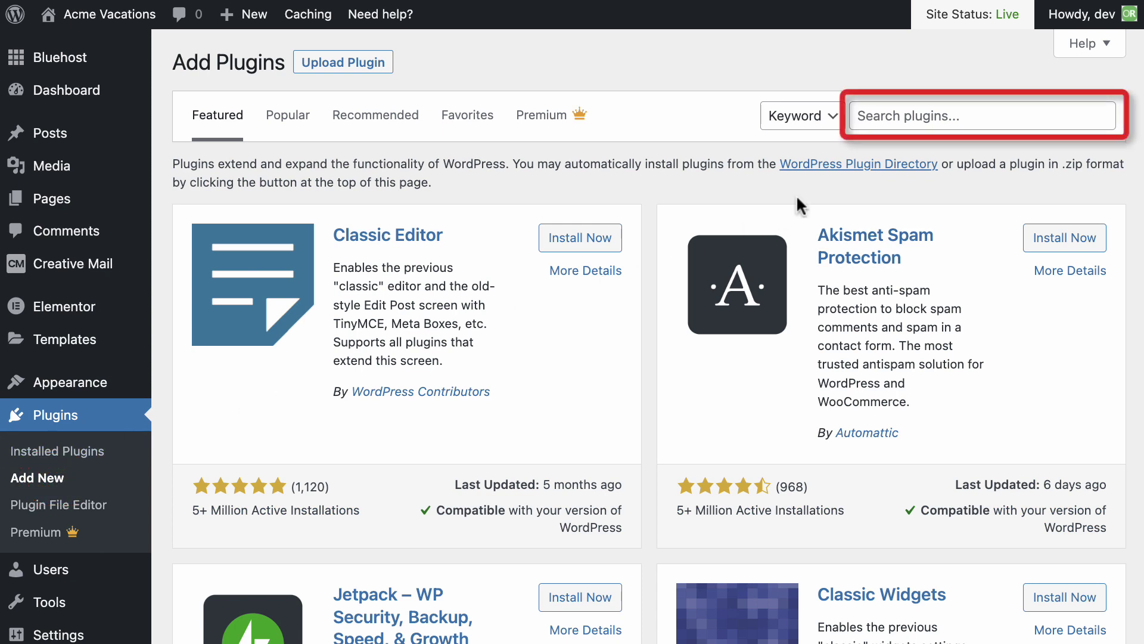
{"action": "left_click", "coordinate": [870, 115]}
{"action": "type", "text": "ownerrez"}
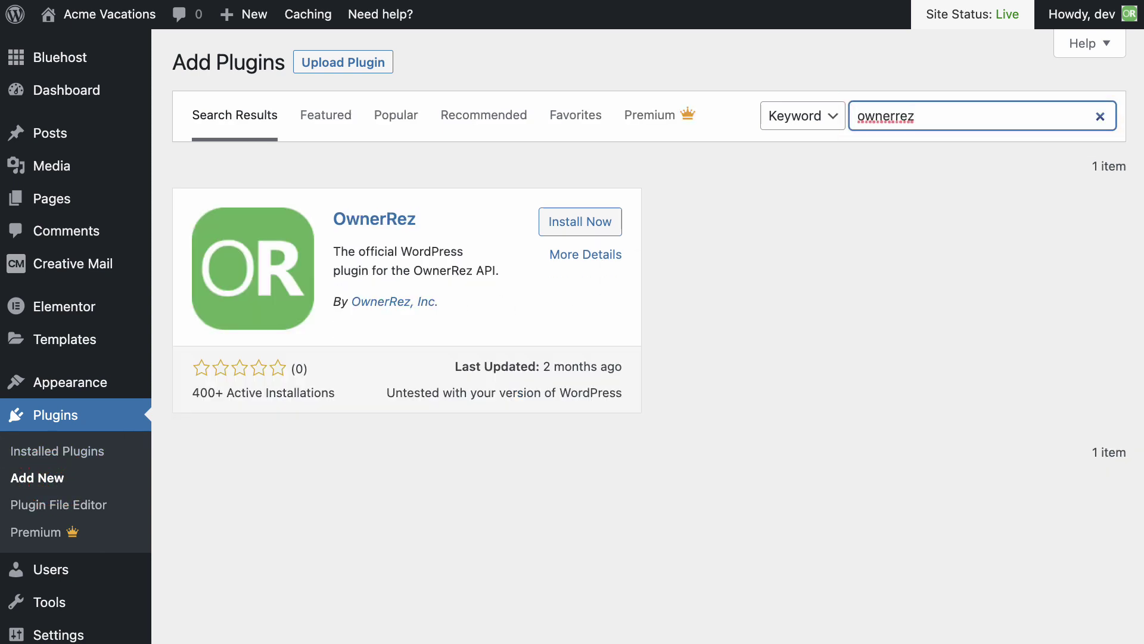
{"action": "left_click", "coordinate": [597, 223]}
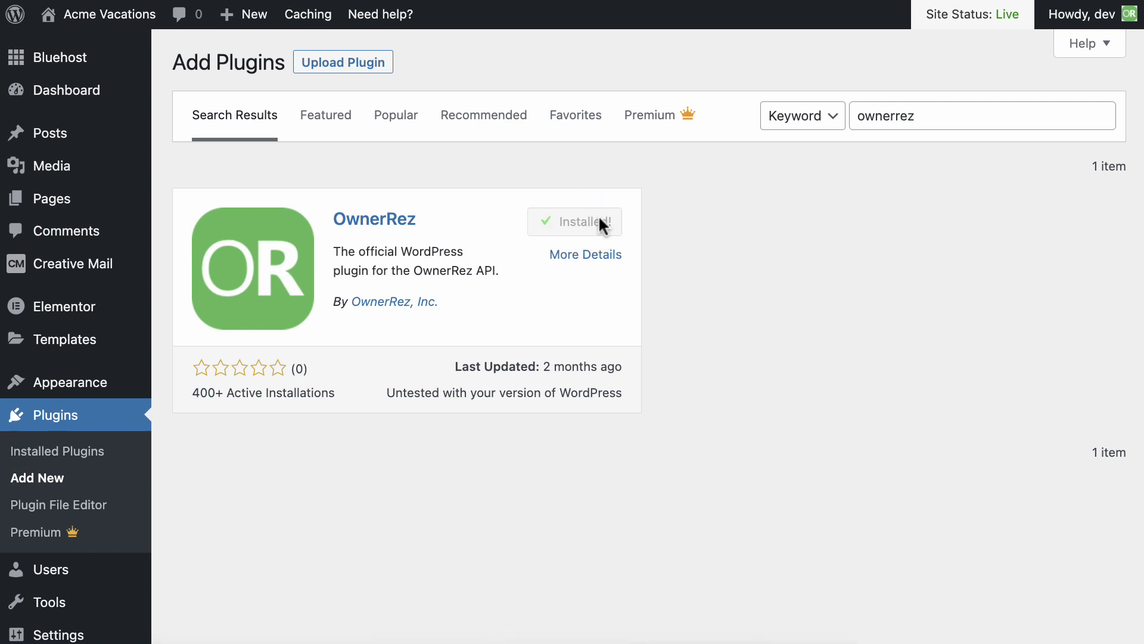
{"action": "left_click", "coordinate": [597, 221]}
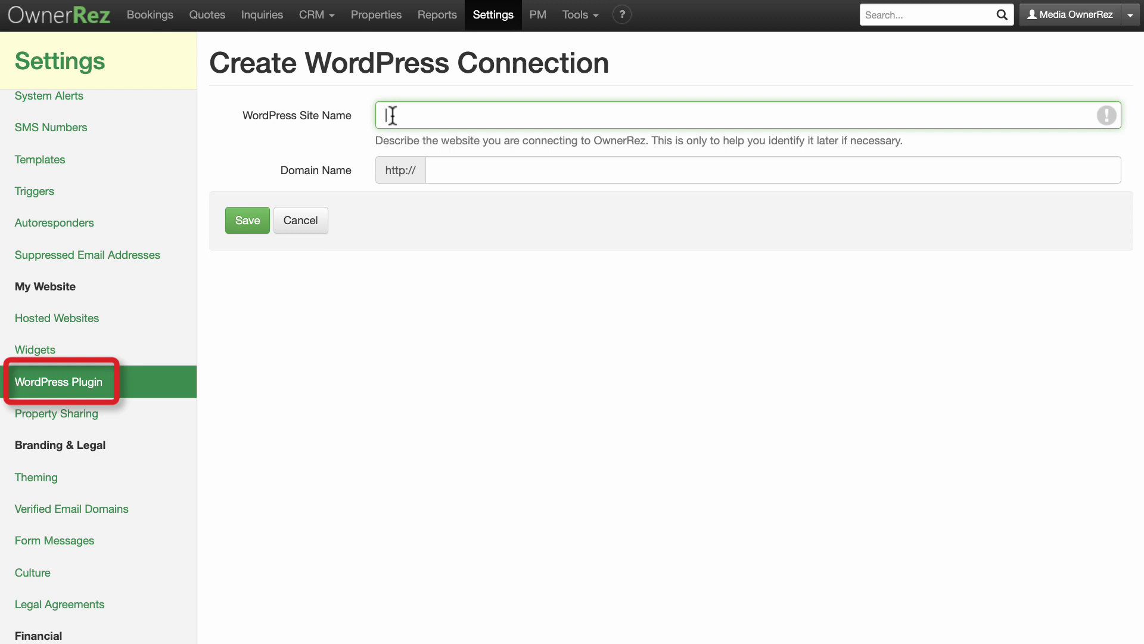
{"action": "type", "text": "ACME Vacat"}
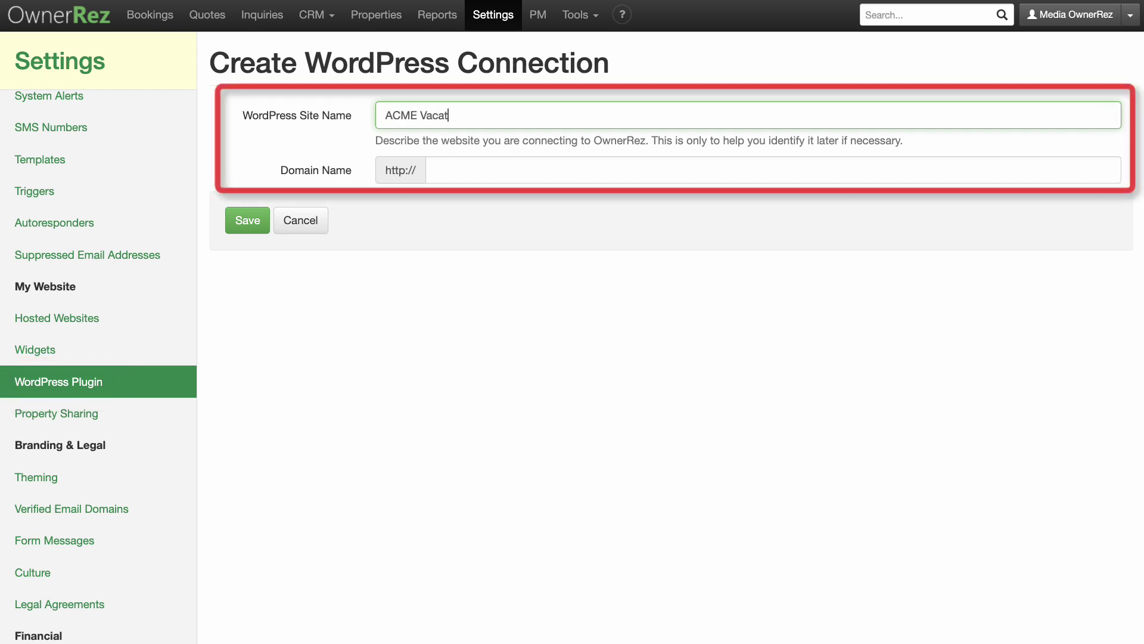
{"action": "type", "text": "ions"}
Save the ACME Vacations connection with its domain and copy the generated personal access token.
{"action": "left_click", "coordinate": [448, 174]}
{"action": "type", "text": "acmevacat"}
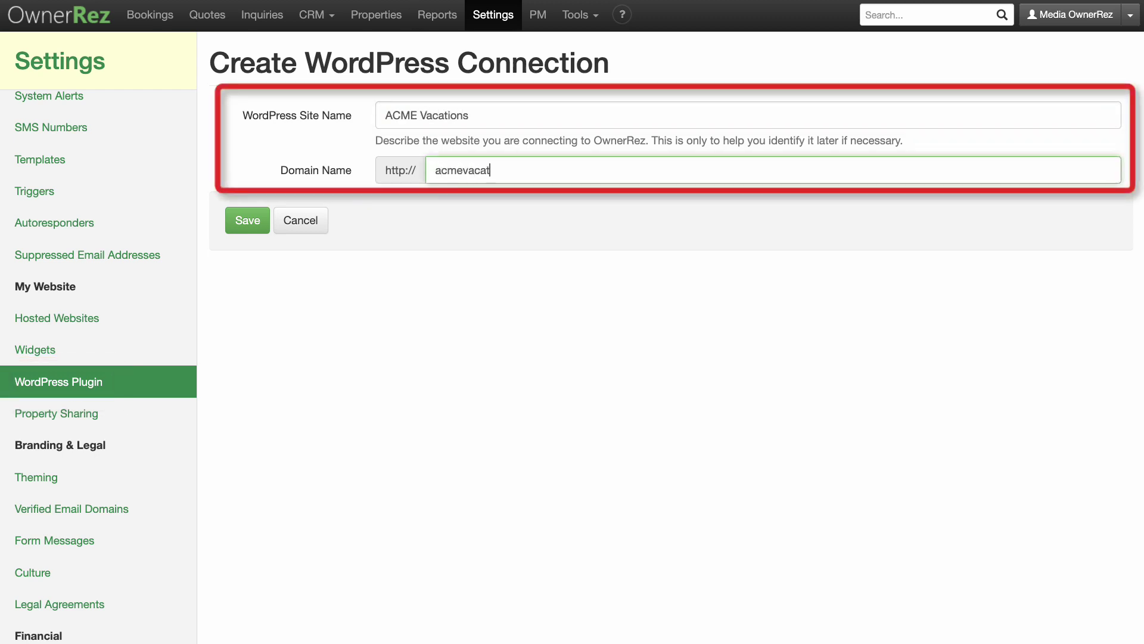
{"action": "left_click", "coordinate": [250, 224]}
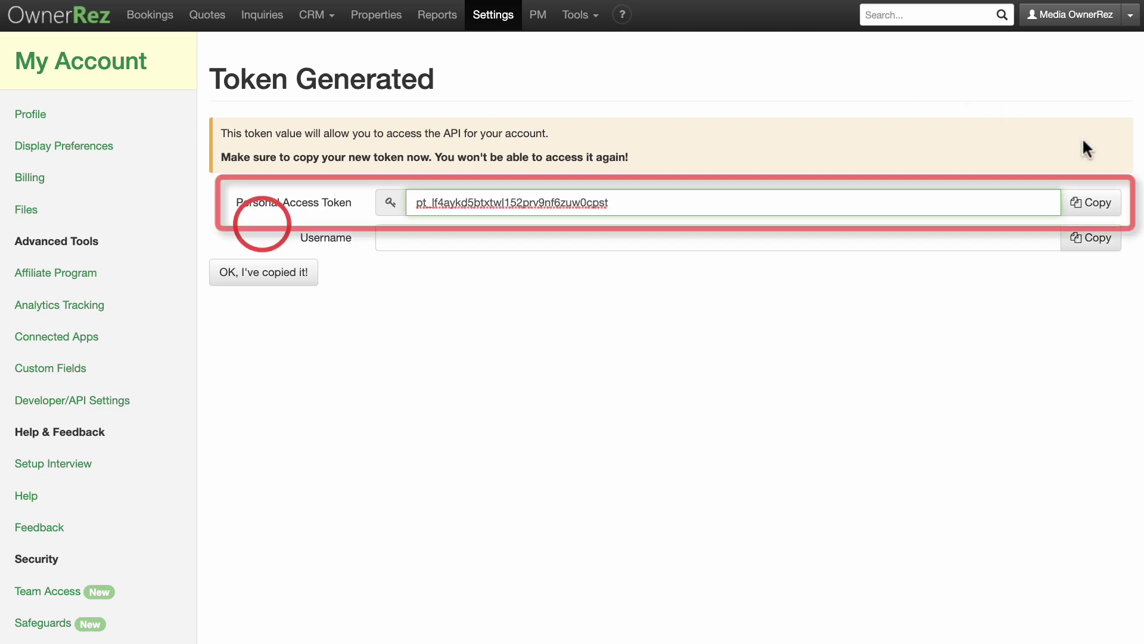
{"action": "left_click", "coordinate": [1096, 203]}
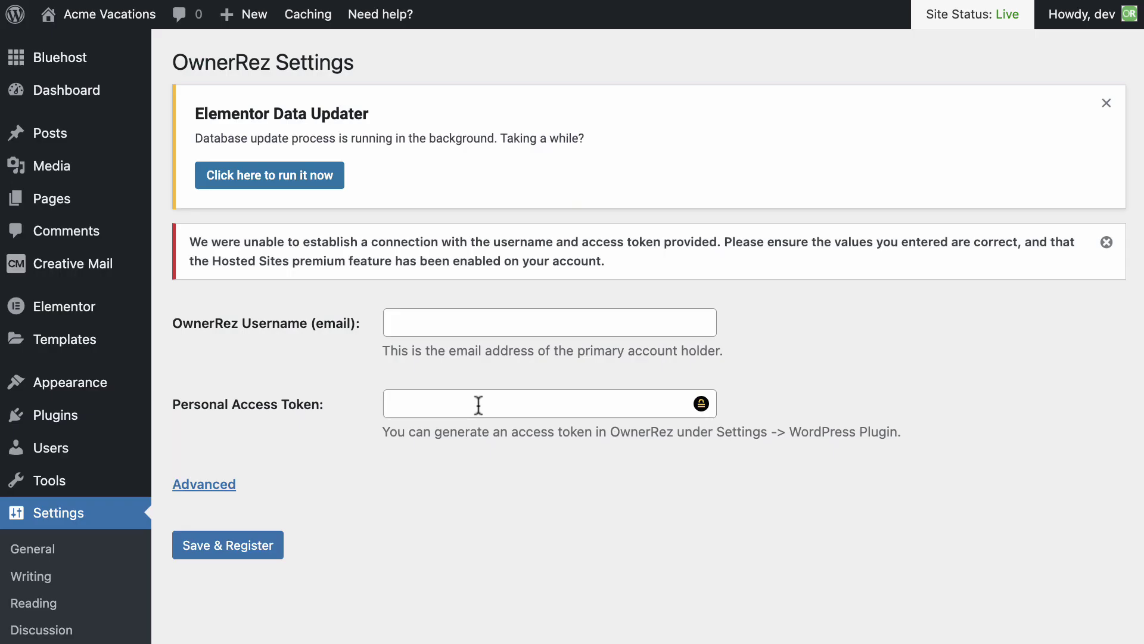
{"action": "left_click", "coordinate": [478, 405]}
Paste the copied token into Personal Access Token and Save & Register the site.
{"action": "key", "text": "ctrl+v"}
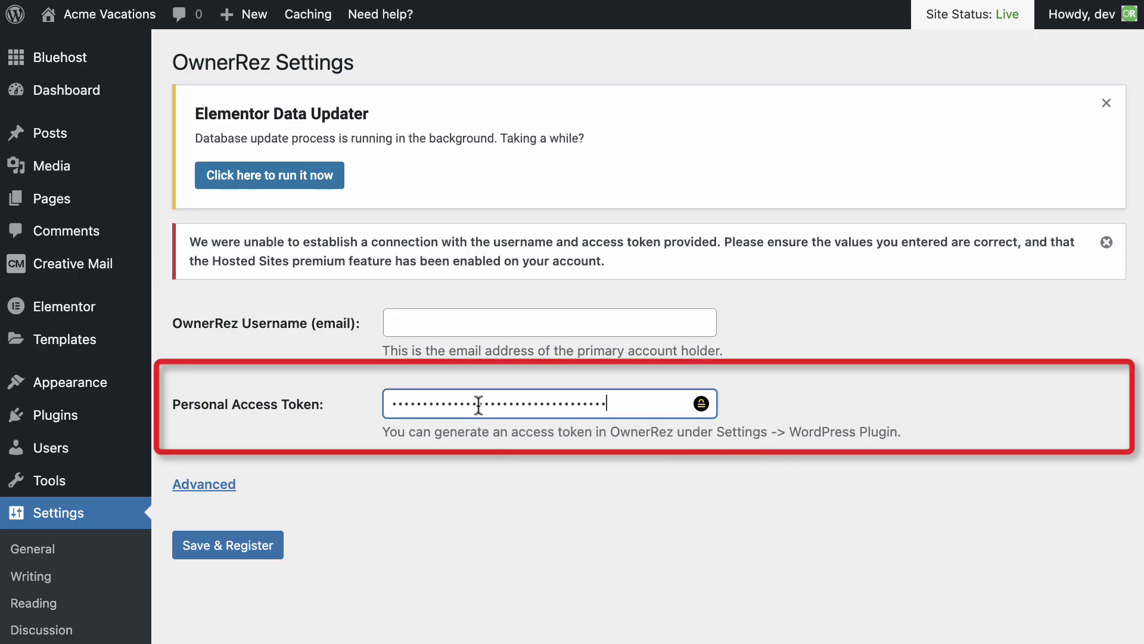
{"action": "left_click", "coordinate": [276, 547]}
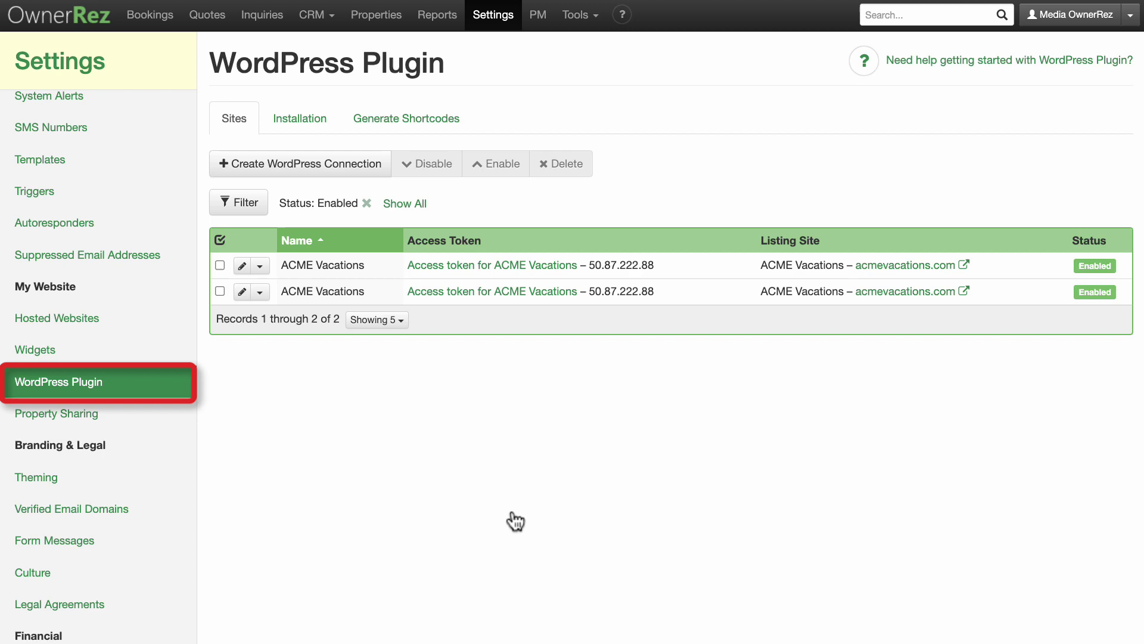
Generate shortcodes with Bear Valley as the property and copy them.
{"action": "left_click", "coordinate": [409, 121]}
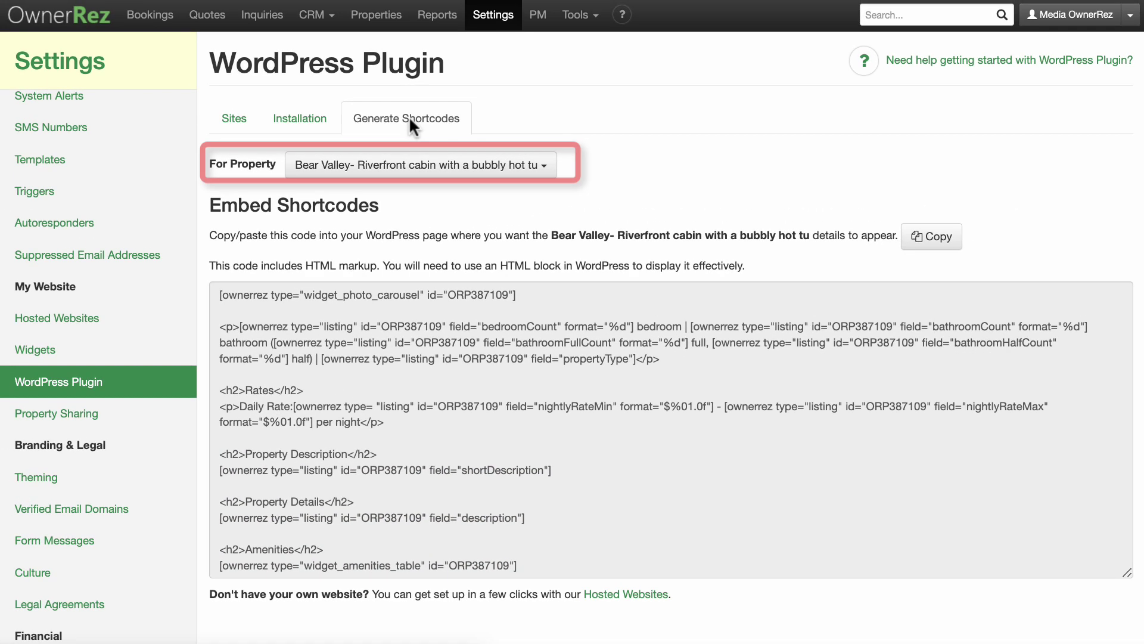
{"action": "left_click", "coordinate": [451, 165]}
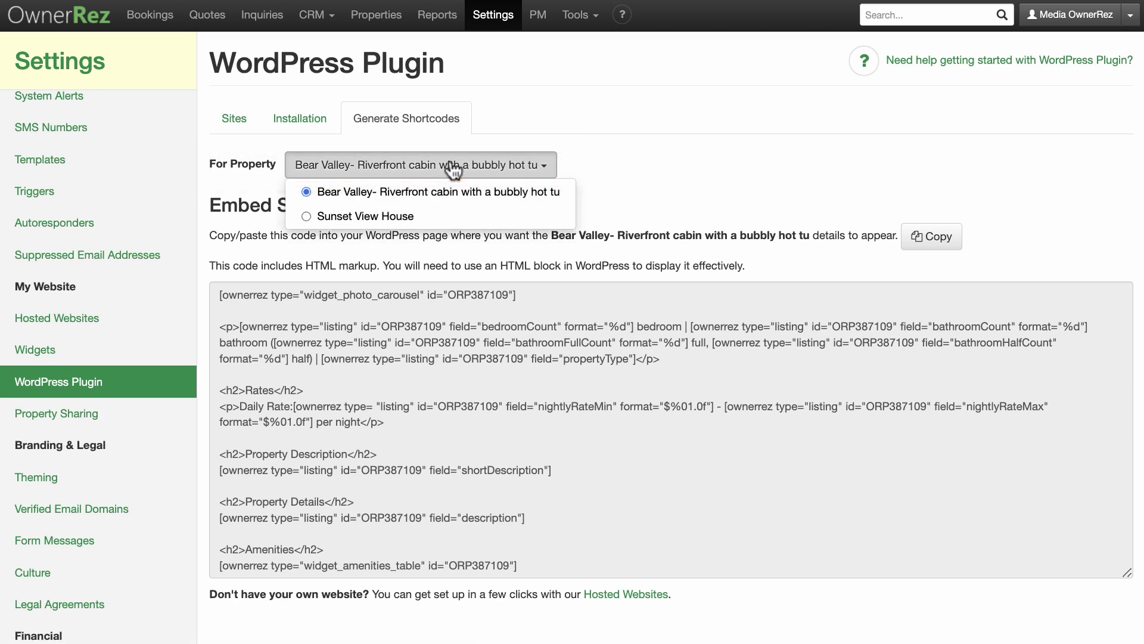
{"action": "left_click", "coordinate": [453, 170]}
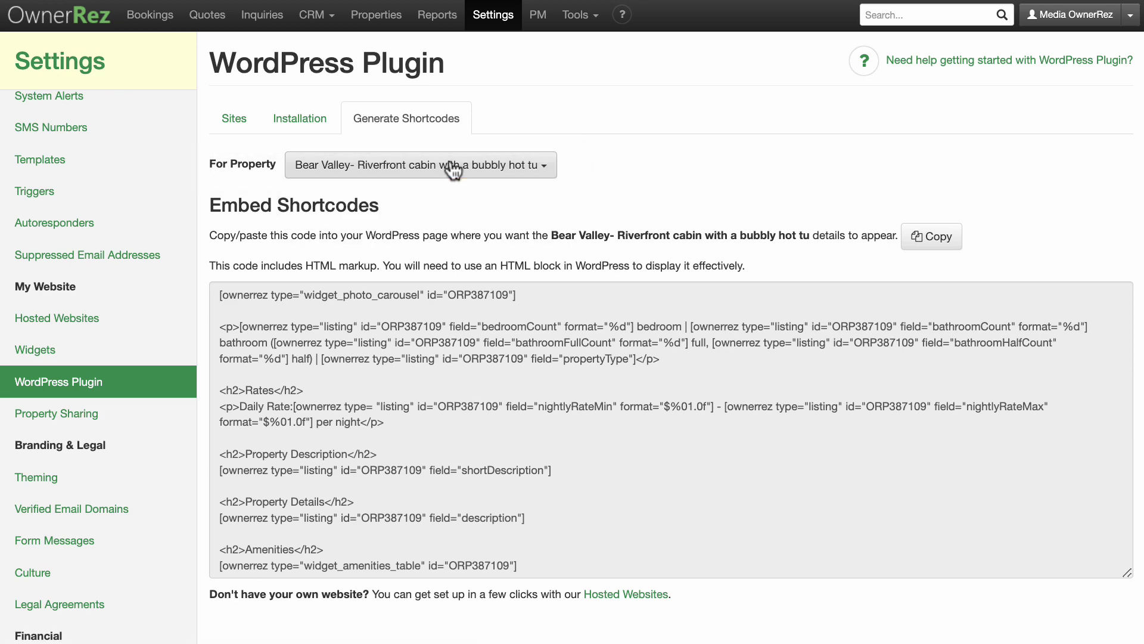
{"action": "left_click", "coordinate": [931, 238]}
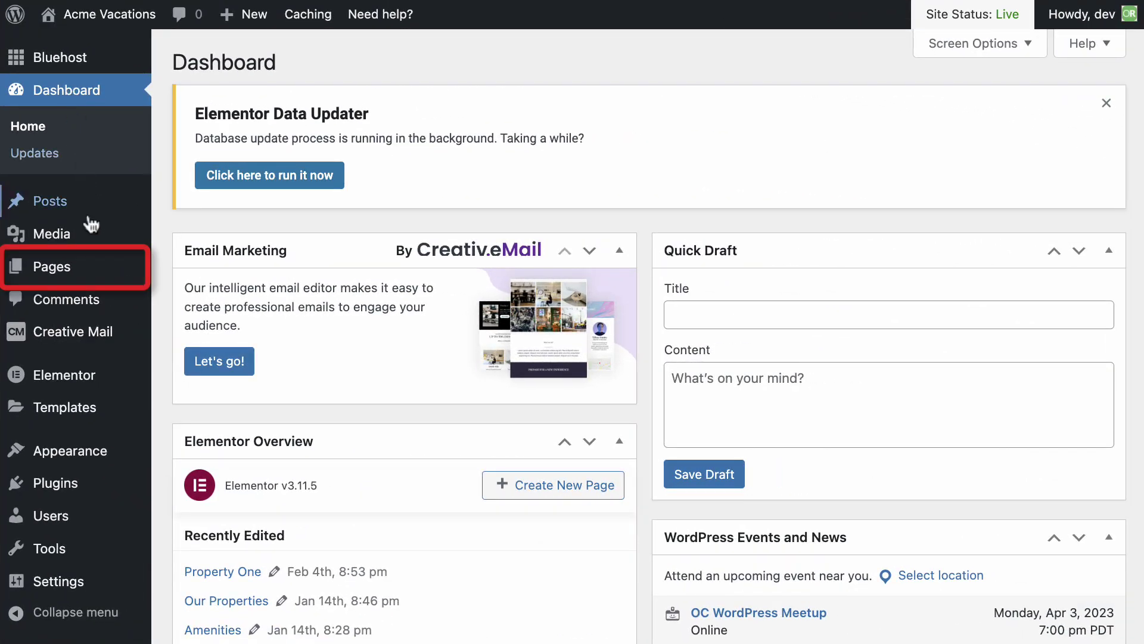
Publish a new 'Bear Valley' page with the pasted shortcodes and view it live.
{"action": "mouse_move", "coordinate": [52, 267]}
{"action": "left_click", "coordinate": [192, 298]}
{"action": "type", "text": "Be"}
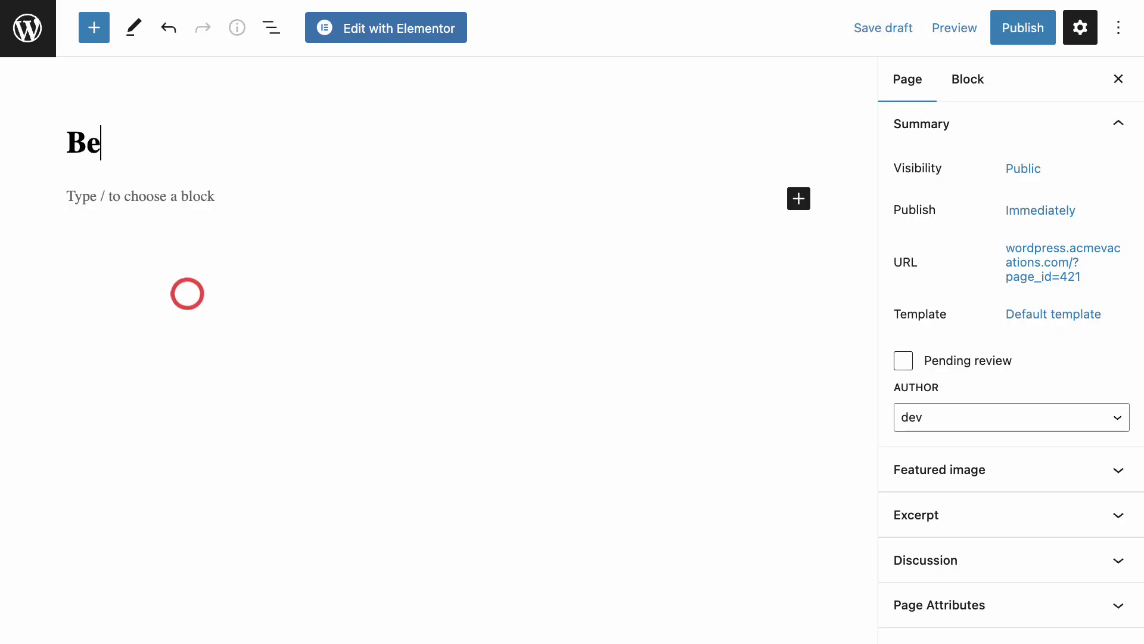
{"action": "type", "text": "ar Valley"}
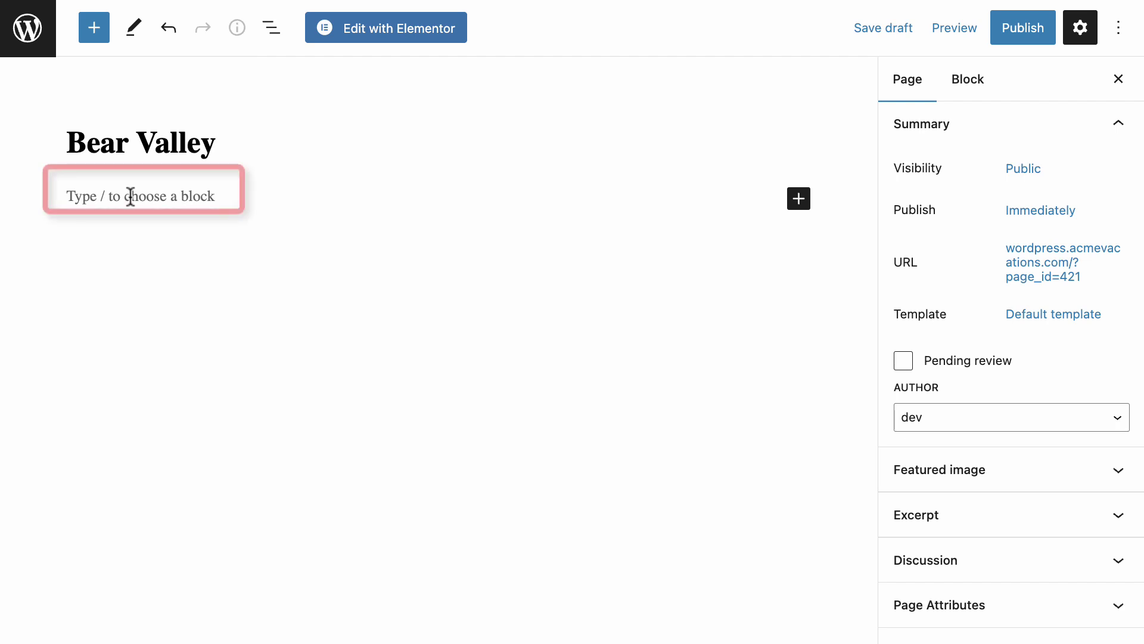
{"action": "left_click", "coordinate": [128, 194]}
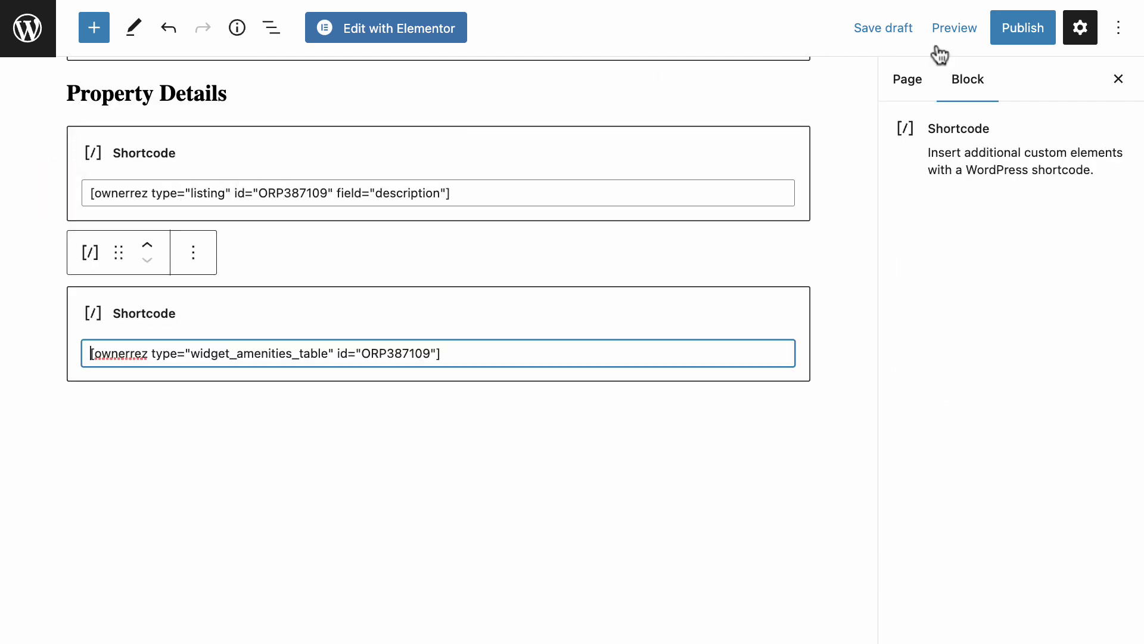
{"action": "left_click", "coordinate": [1016, 34]}
{"action": "left_click", "coordinate": [972, 238]}
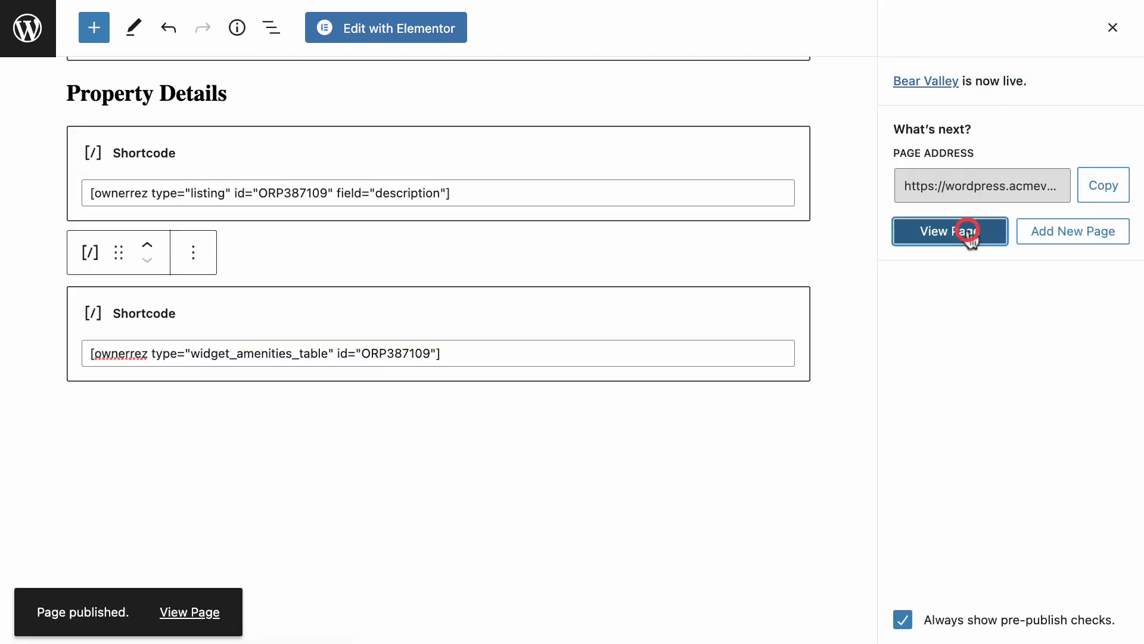
{"action": "scroll", "coordinate": [971, 240], "scroll_direction": "down", "scroll_amount": 2}
{"action": "scroll", "coordinate": [970, 240], "scroll_direction": "down", "scroll_amount": 2}
{"action": "scroll", "coordinate": [970, 240], "scroll_direction": "down", "scroll_amount": 3}
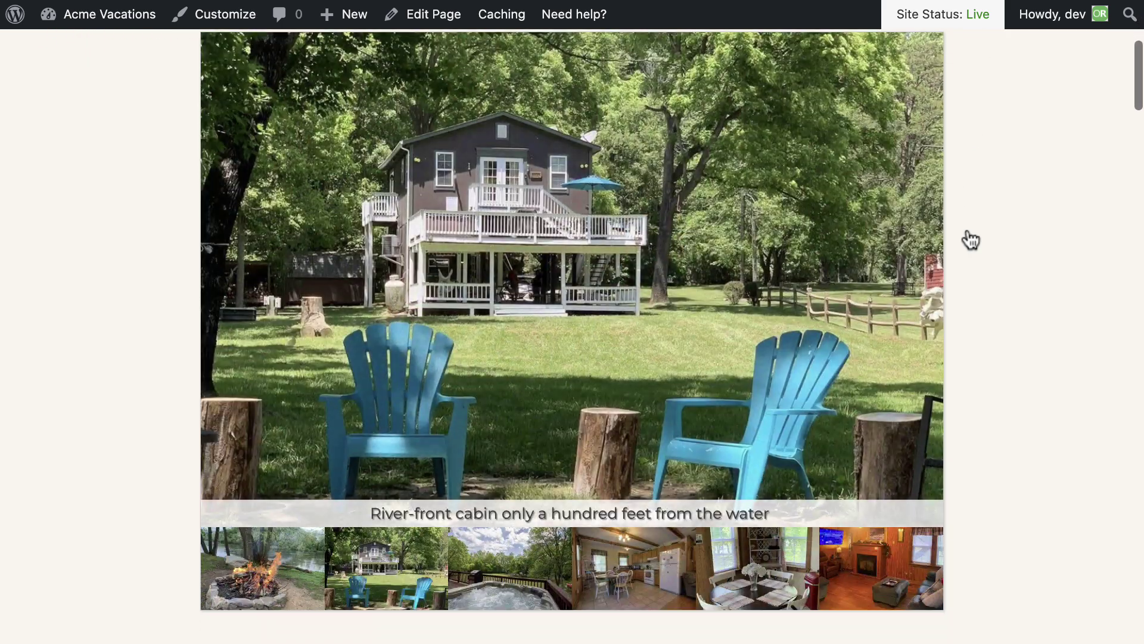
{"action": "scroll", "coordinate": [972, 240], "scroll_direction": "down", "scroll_amount": 3}
{"action": "scroll", "coordinate": [970, 240], "scroll_direction": "down", "scroll_amount": 3}
{"action": "scroll", "coordinate": [971, 240], "scroll_direction": "down", "scroll_amount": 3}
{"action": "scroll", "coordinate": [971, 240], "scroll_direction": "down", "scroll_amount": 3}
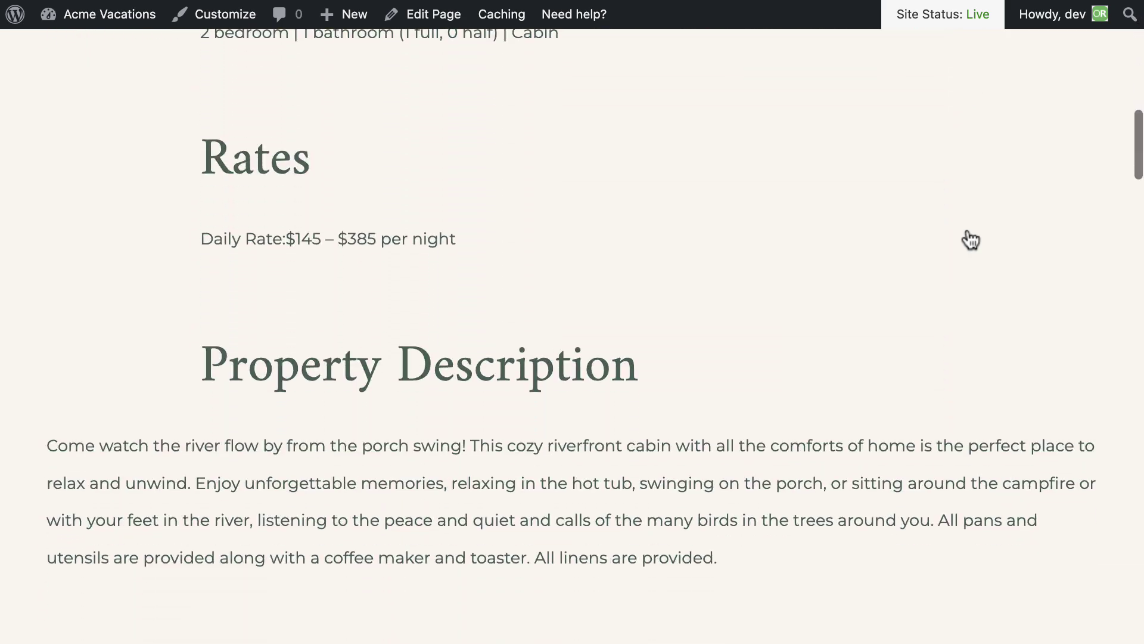
{"action": "scroll", "coordinate": [971, 239], "scroll_direction": "down", "scroll_amount": 3}
{"action": "scroll", "coordinate": [971, 240], "scroll_direction": "down", "scroll_amount": 3}
{"action": "scroll", "coordinate": [971, 240], "scroll_direction": "down", "scroll_amount": 3}
{"action": "scroll", "coordinate": [972, 240], "scroll_direction": "down", "scroll_amount": 3}
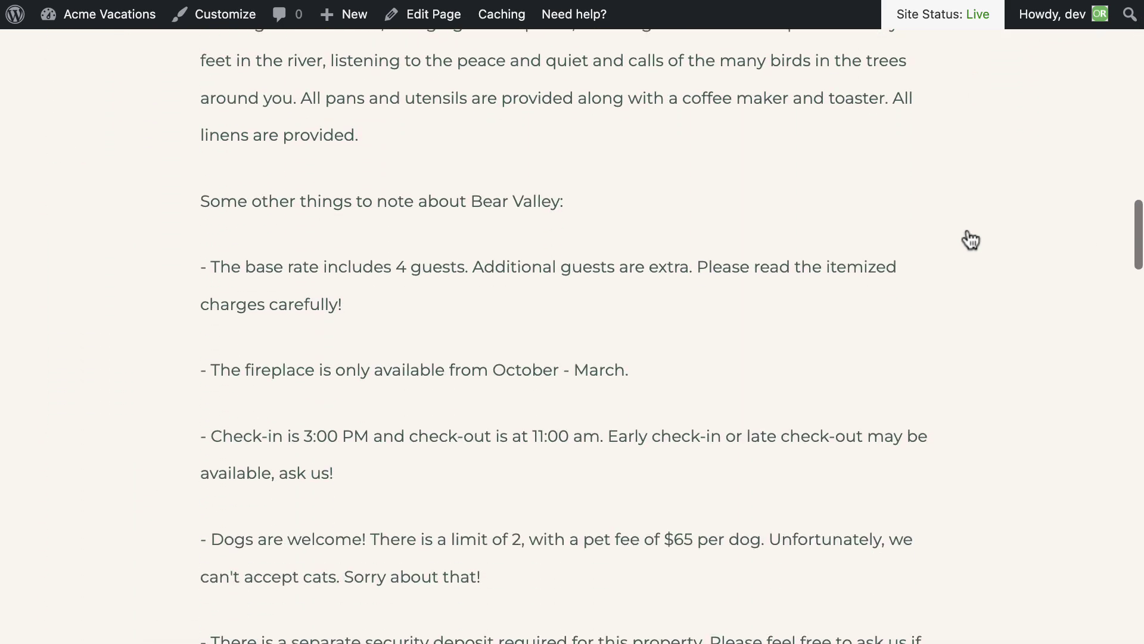
{"action": "scroll", "coordinate": [970, 240], "scroll_direction": "down", "scroll_amount": 3}
{"action": "scroll", "coordinate": [971, 240], "scroll_direction": "down", "scroll_amount": 3}
{"action": "scroll", "coordinate": [971, 239], "scroll_direction": "down", "scroll_amount": 3}
{"action": "scroll", "coordinate": [1141, 435], "scroll_direction": "down", "scroll_amount": 3}
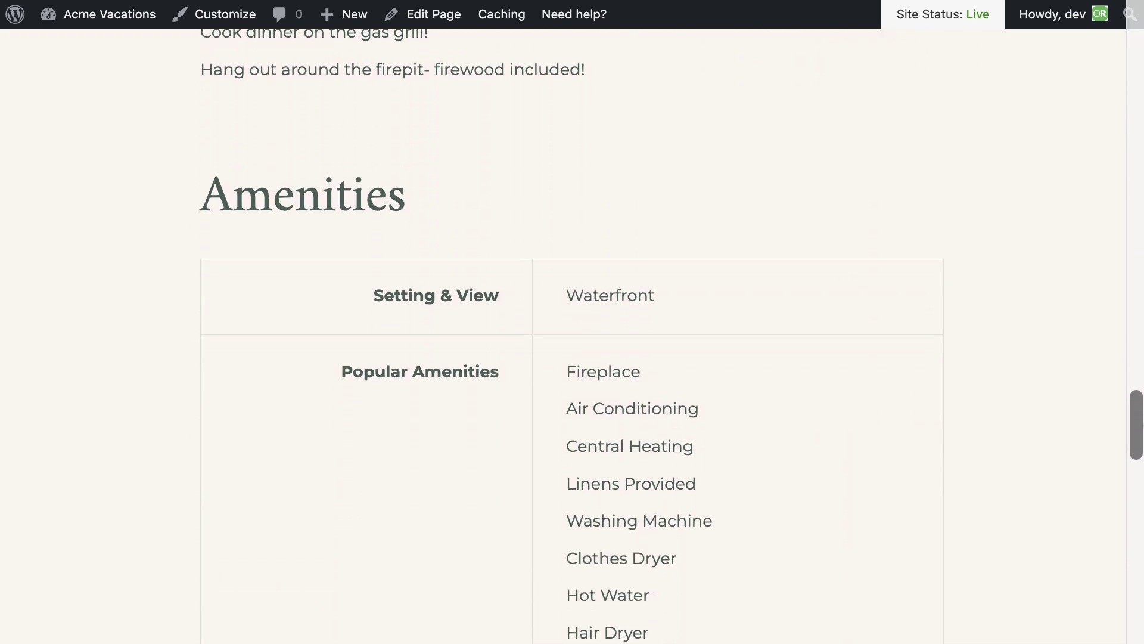
{"action": "scroll", "coordinate": [1141, 435], "scroll_direction": "down", "scroll_amount": 2}
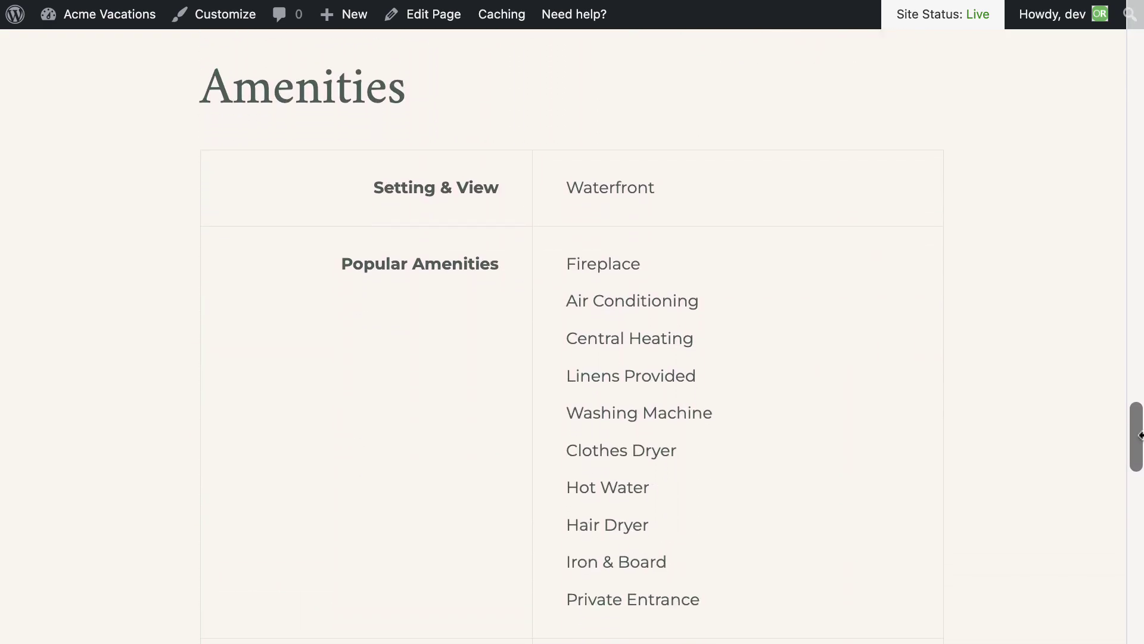